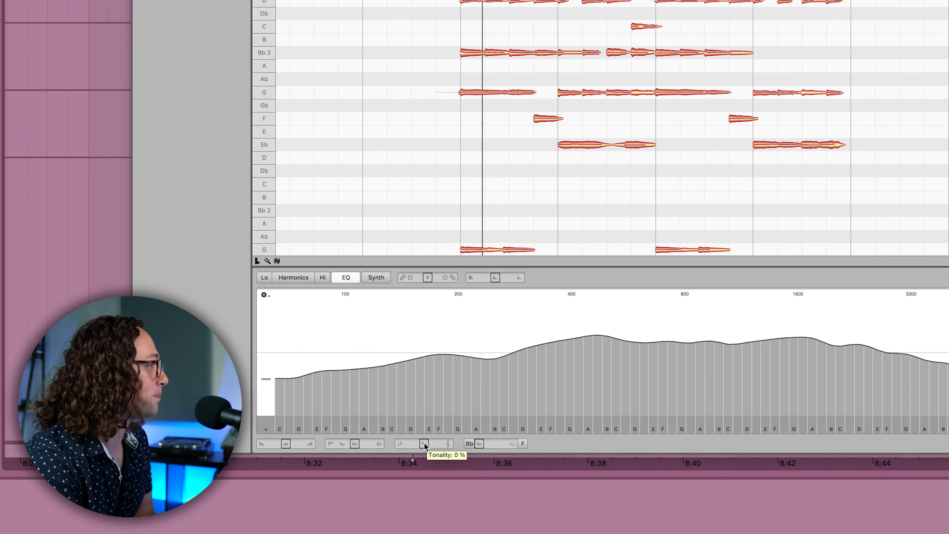
Try strongly lowered and fully raised Tonality on the piano's EQ during playback, returning the setting to 0 % after each.
mouse_move(425, 442)
left_mouse_down()
mouse_move(438, 443)
mouse_move(409, 450)
mouse_move(429, 448)
left_mouse_up()
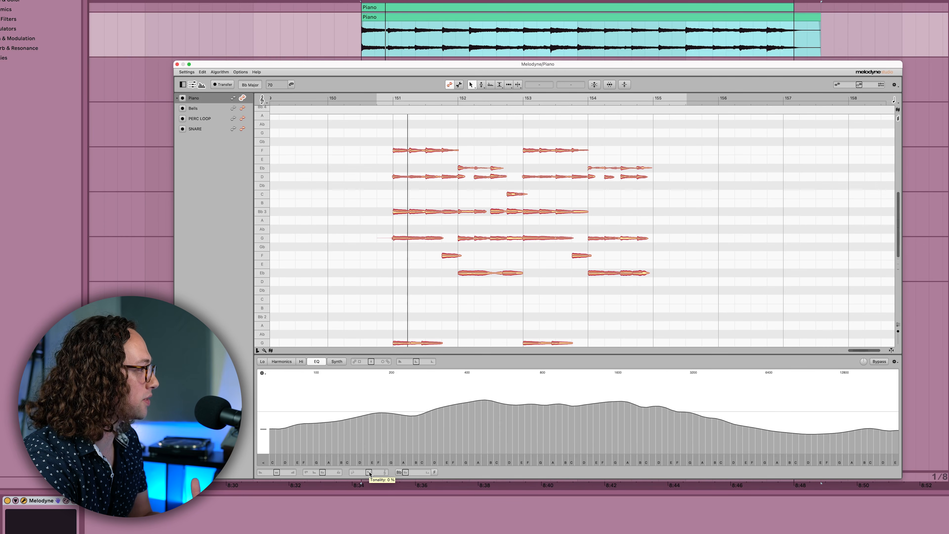
left_click_drag(369, 474, 357, 480)
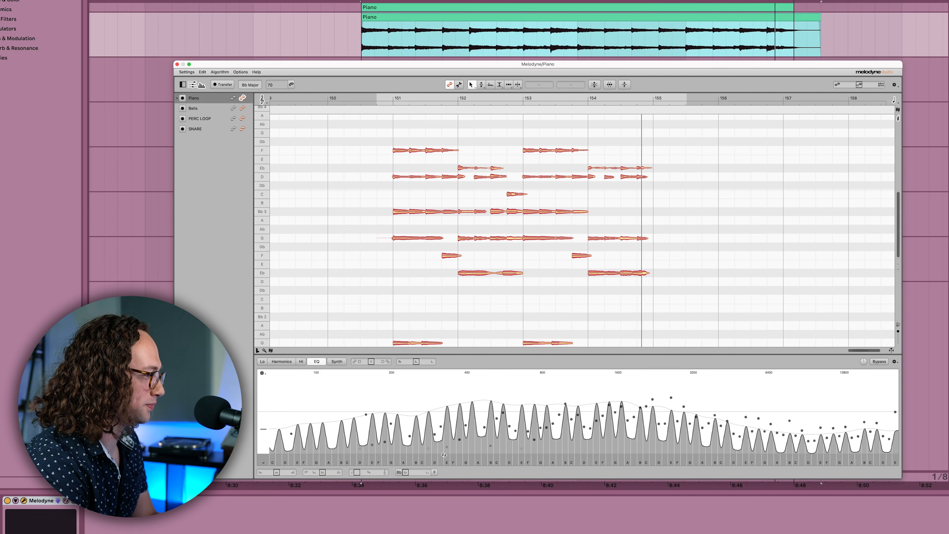
key("space")
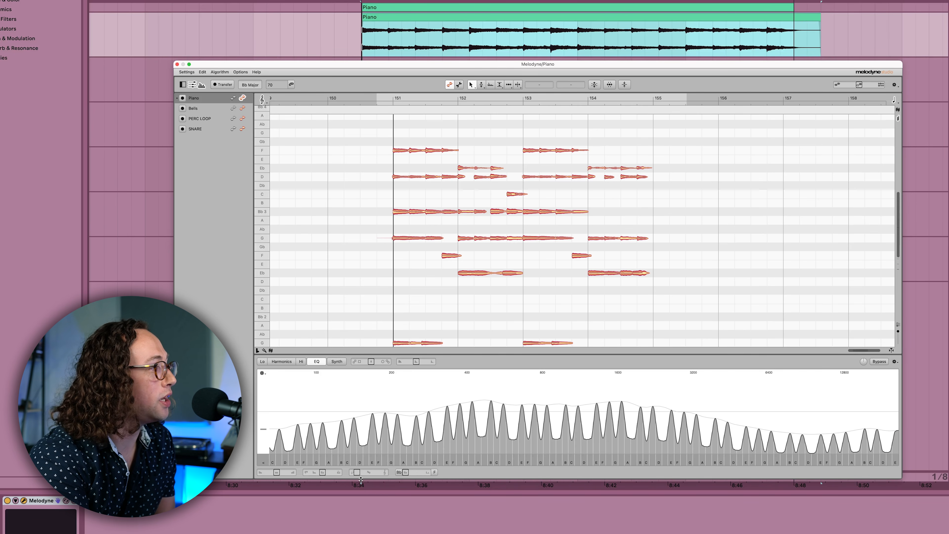
left_click_drag(357, 473, 368, 473)
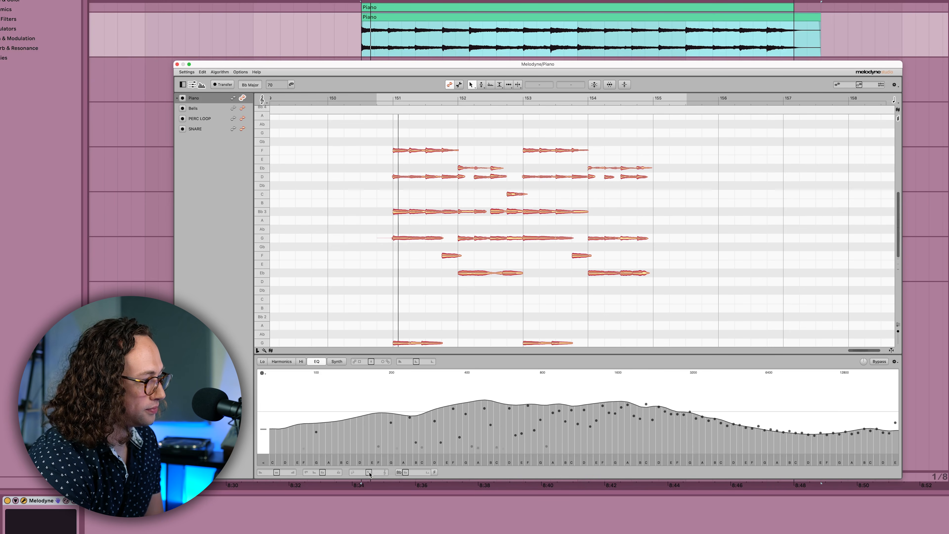
left_click_drag(369, 473, 385, 472)
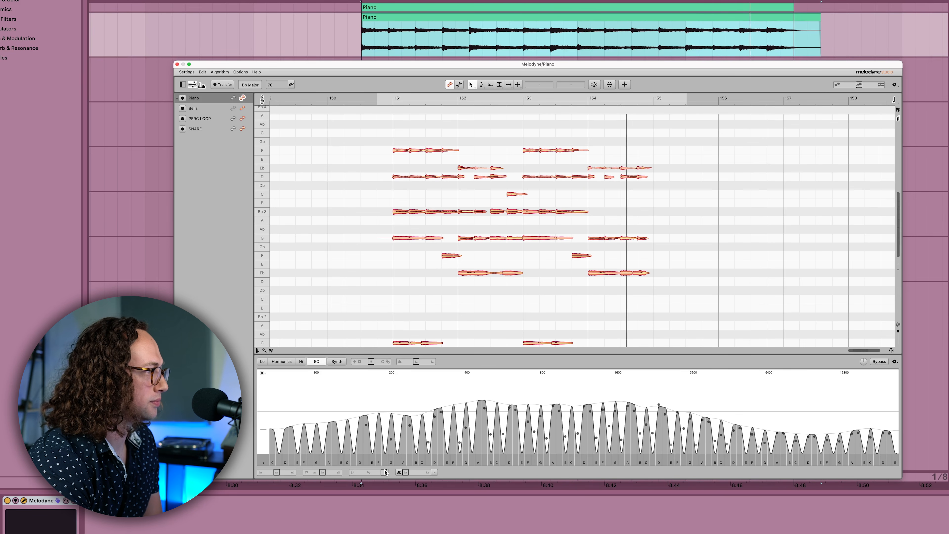
left_click_drag(385, 472, 368, 472)
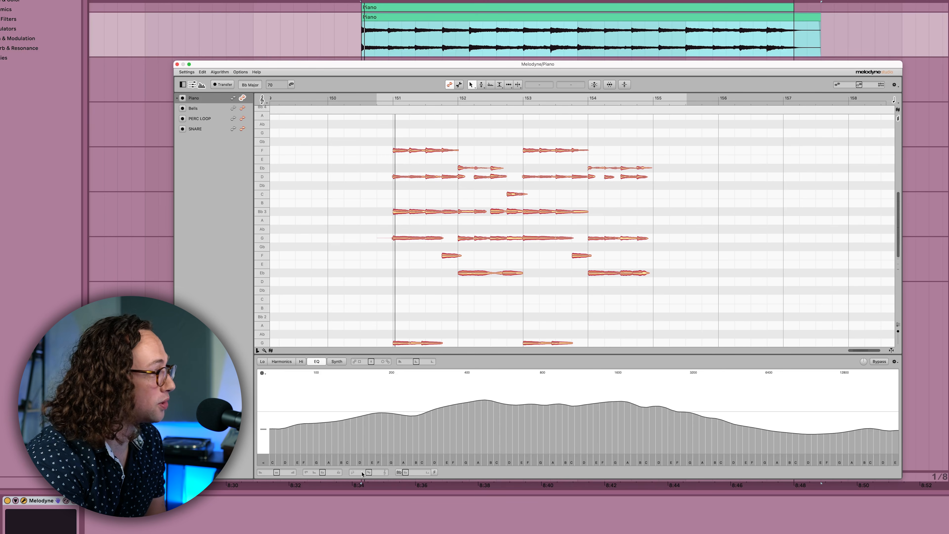
Raise the piano's Tonality slightly and compare the processed EQ sound with the bypassed sound during playback.
left_click(879, 361)
key("space")
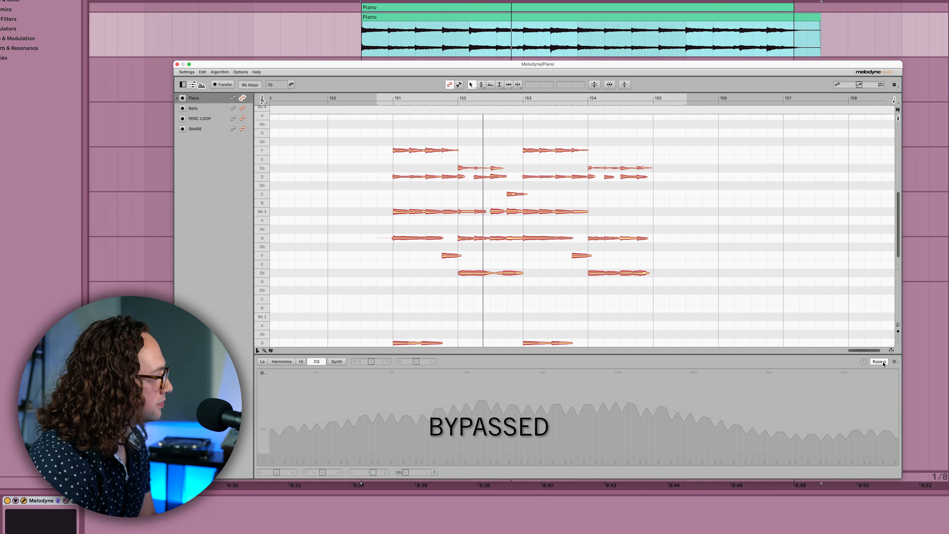
left_click(882, 362)
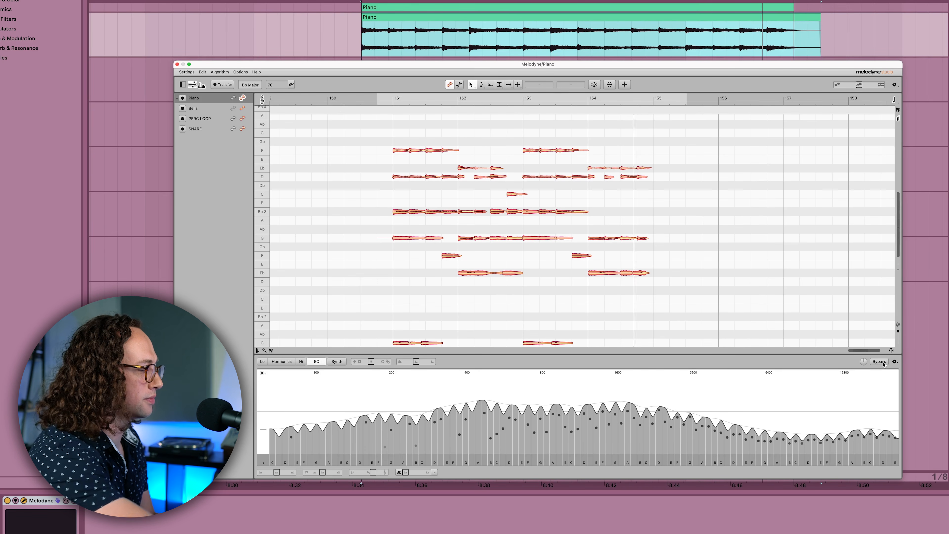
key("space")
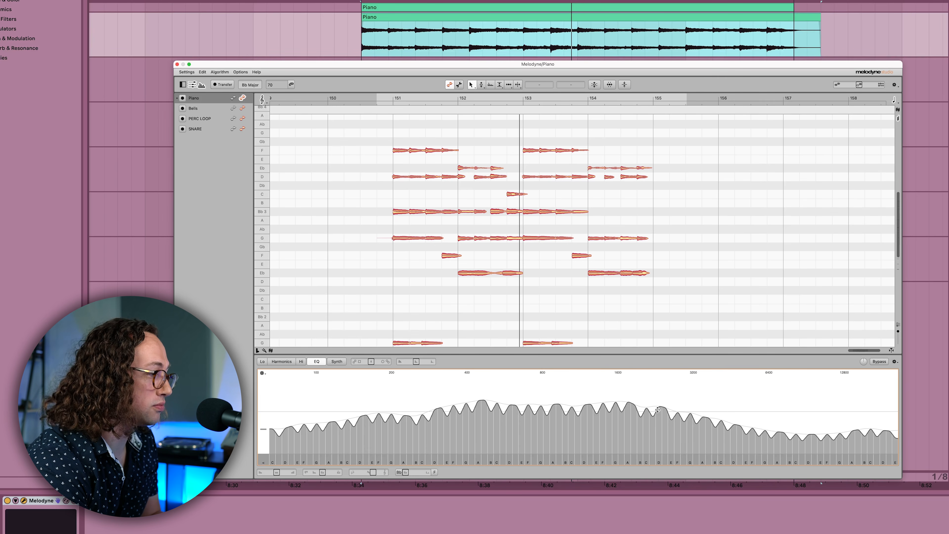
mouse_move(628, 406)
left_mouse_down()
mouse_move(627, 387)
mouse_move(626, 411)
left_mouse_up()
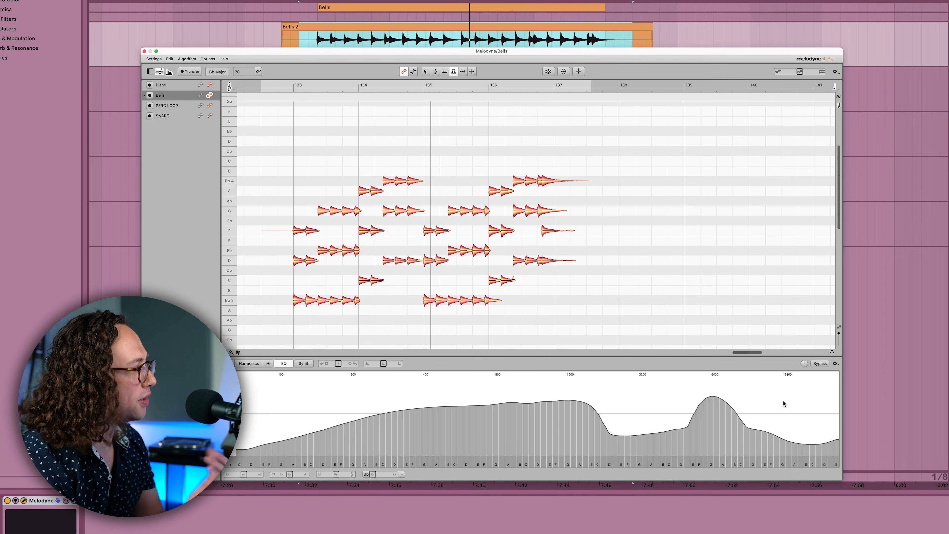
Play the bells from the start of the clip and slightly reduce the Contour of their EQ.
left_click(307, 37)
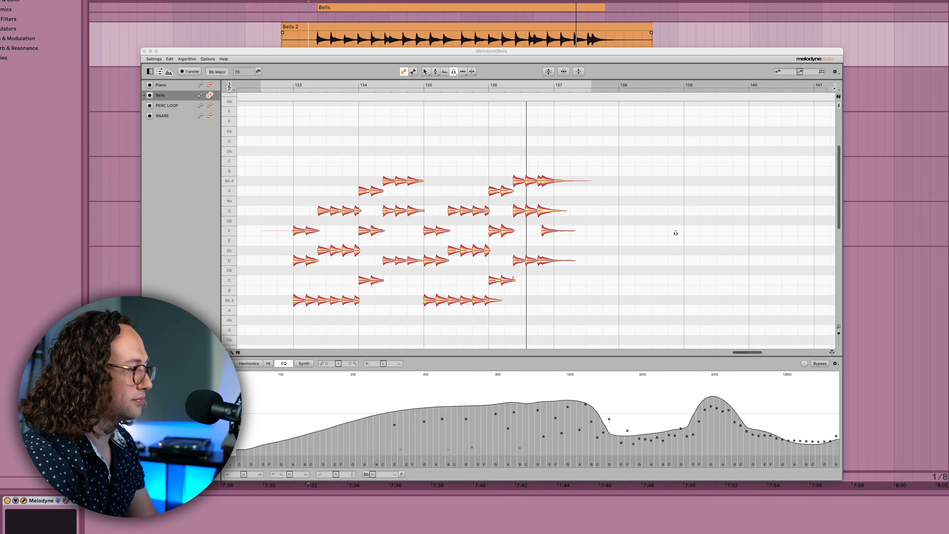
left_click(578, 388)
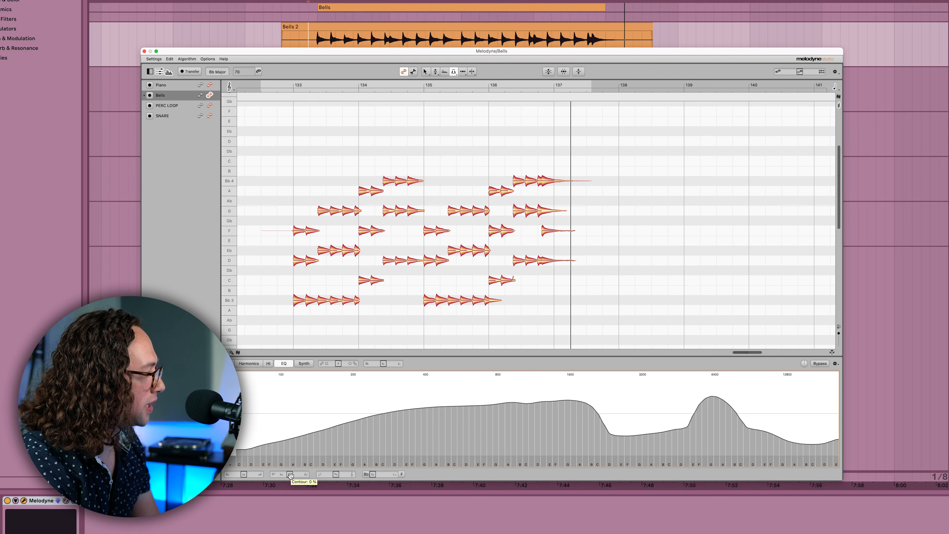
left_click_drag(290, 475, 287, 479)
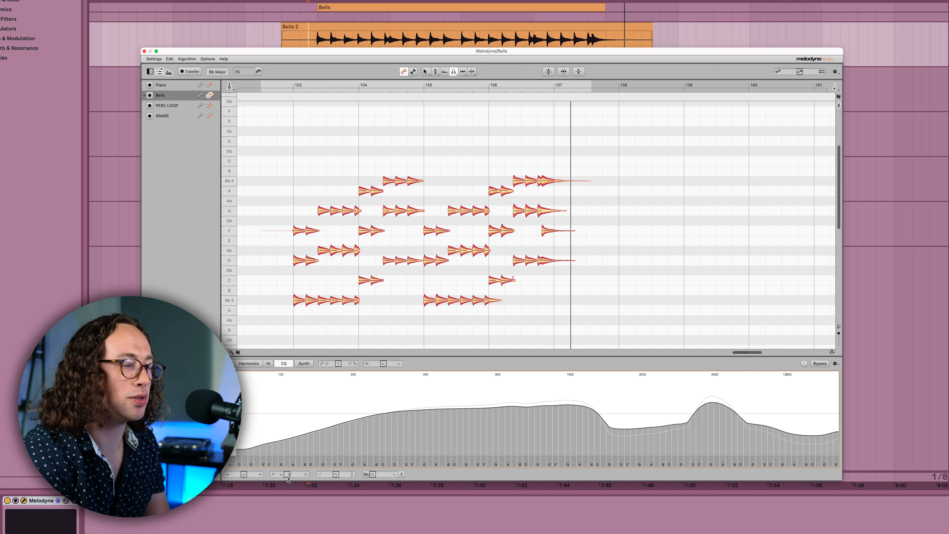
key("space")
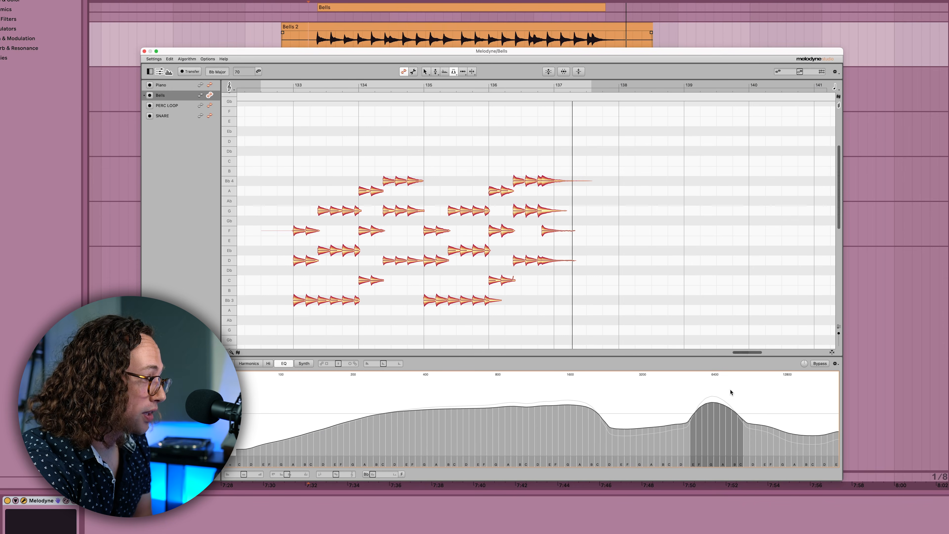
Select the bands forming the peak around 6400 Hz in the bells' EQ and lower them during playback.
left_click_drag(693, 393, 742, 429)
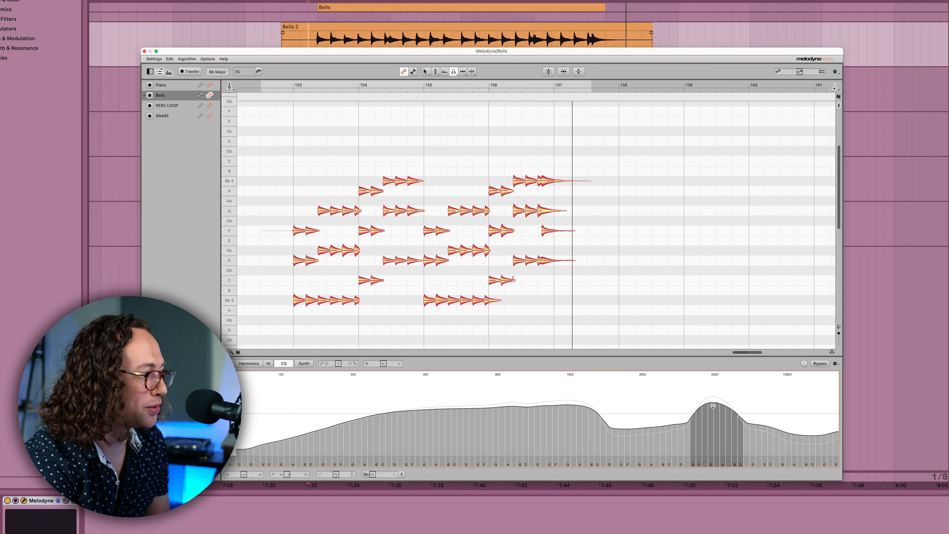
key("space")
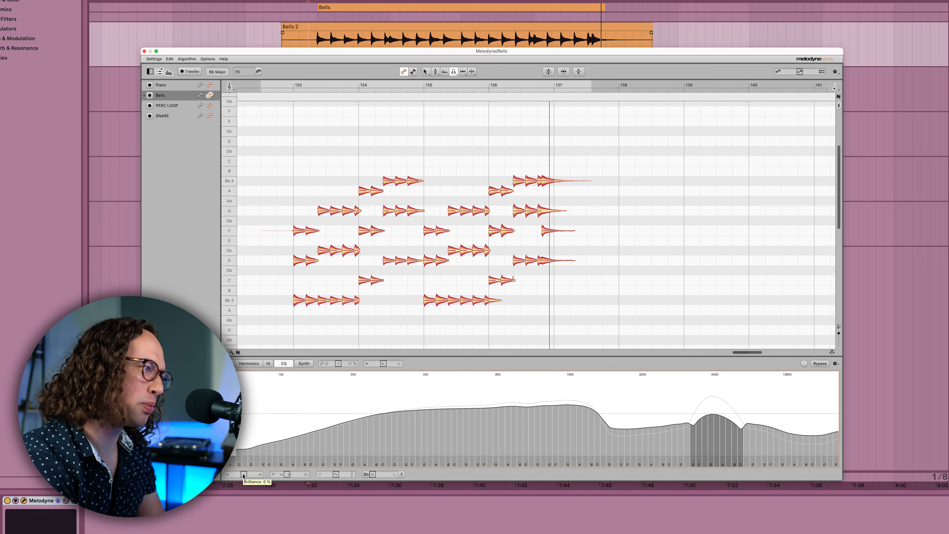
Raise the Brilliance of the bells' EQ slightly and adjust their Tonality.
left_click_drag(243, 475, 248, 474)
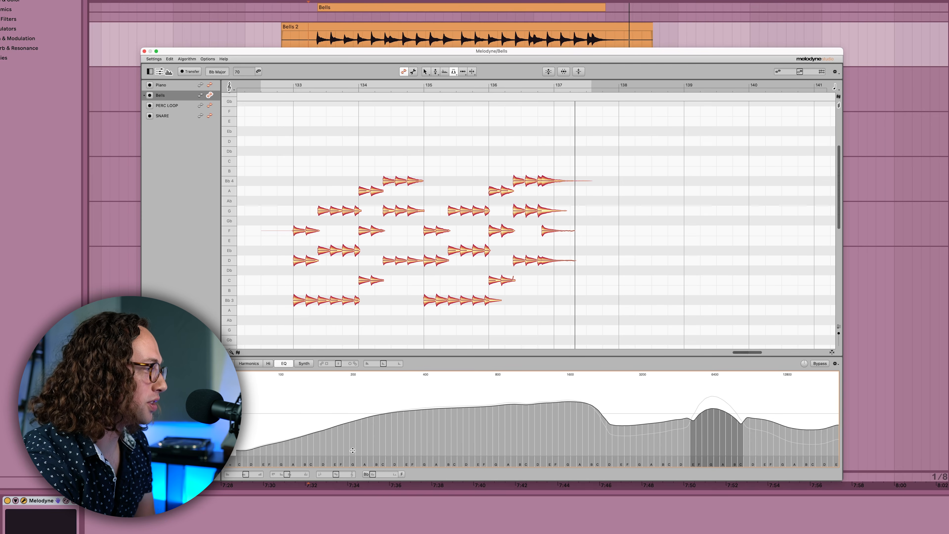
mouse_move(344, 473)
left_mouse_down()
mouse_move(322, 482)
mouse_move(340, 475)
left_mouse_up()
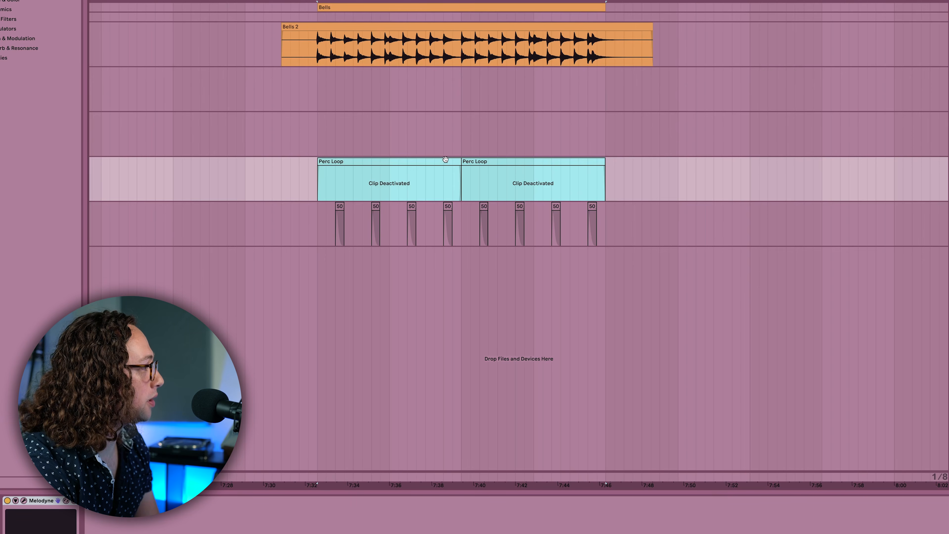
Activate both deactivated Perc Loop clips in the arrangement and play them back.
left_click(446, 159)
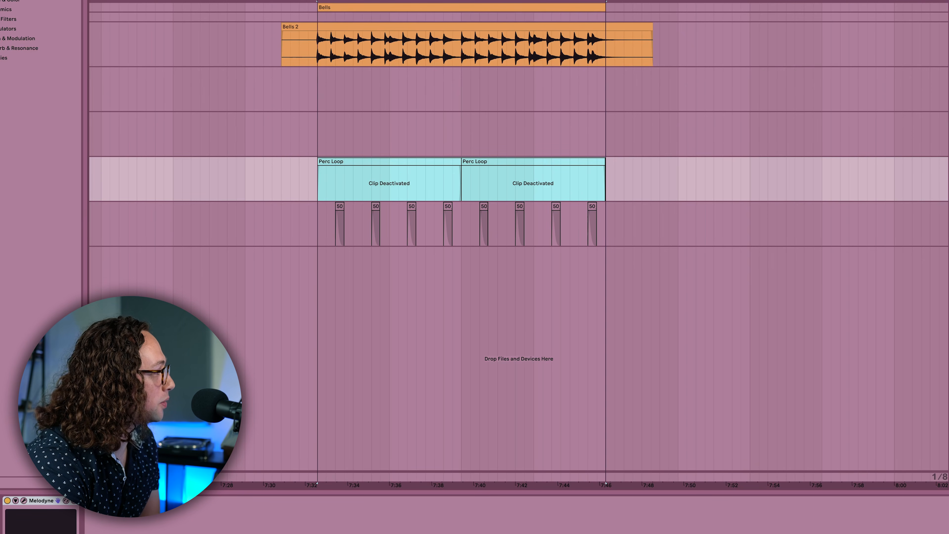
key("0")
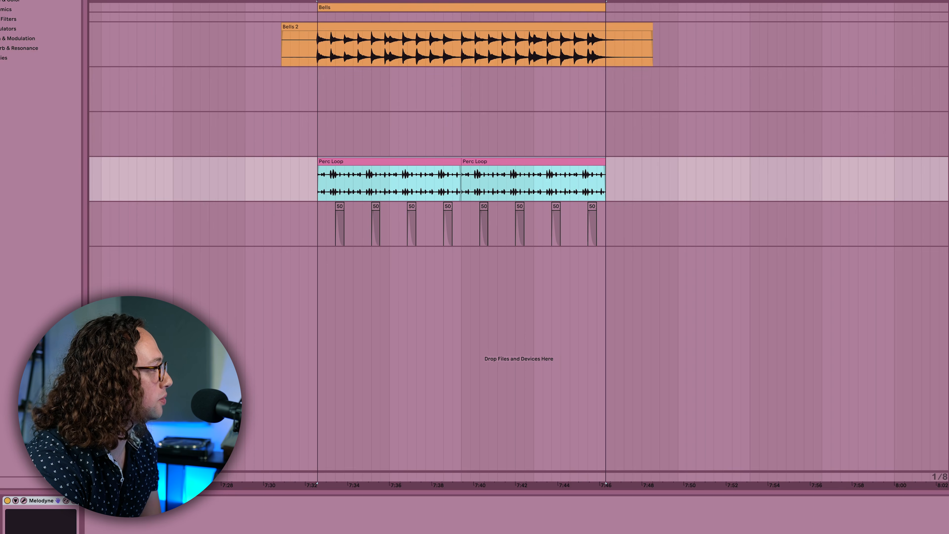
key("space")
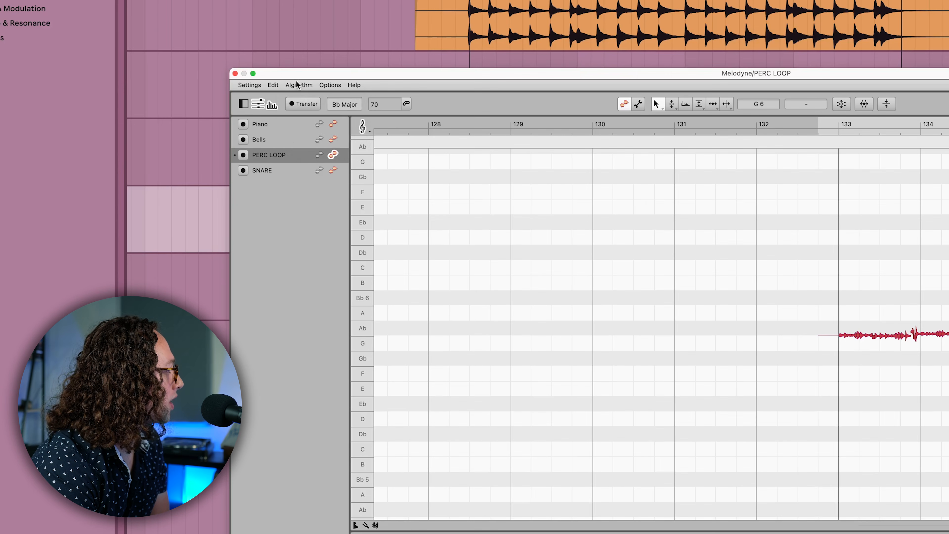
Check the detection algorithm assigned to the PERC LOOP track and deselect its notes.
left_click(203, 57)
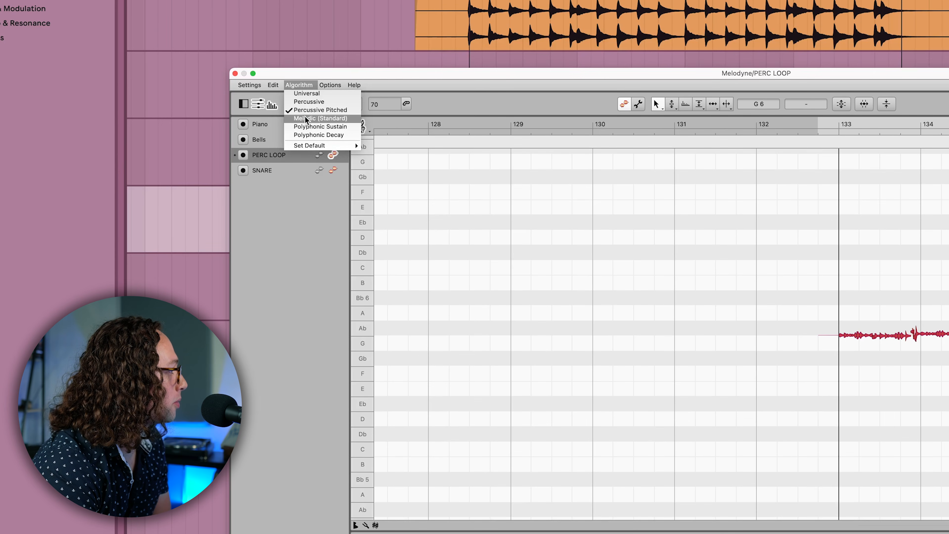
left_click(911, 338)
key("Escape")
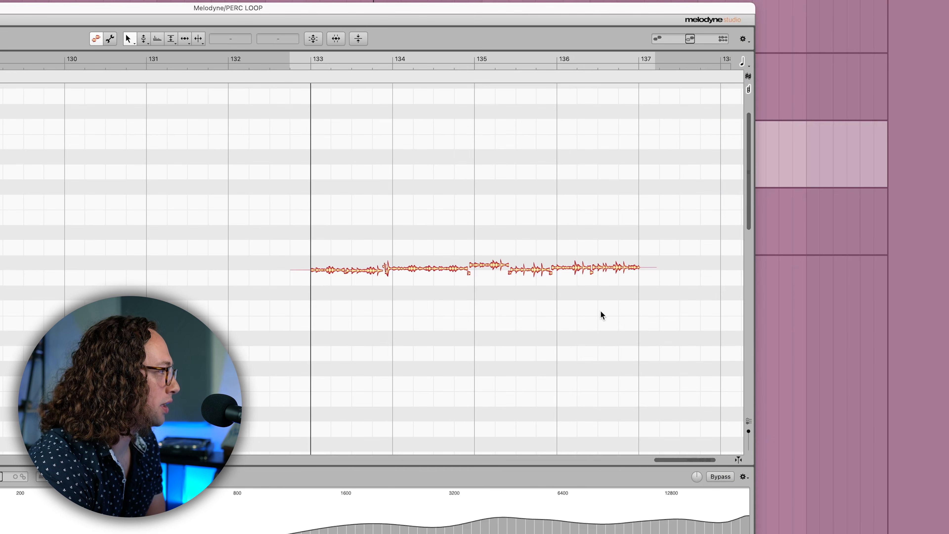
Snap all PERC LOOP notes to the exact pitch G 6 and transpose them up to Bb 6.
left_click_drag(642, 289, 246, 236)
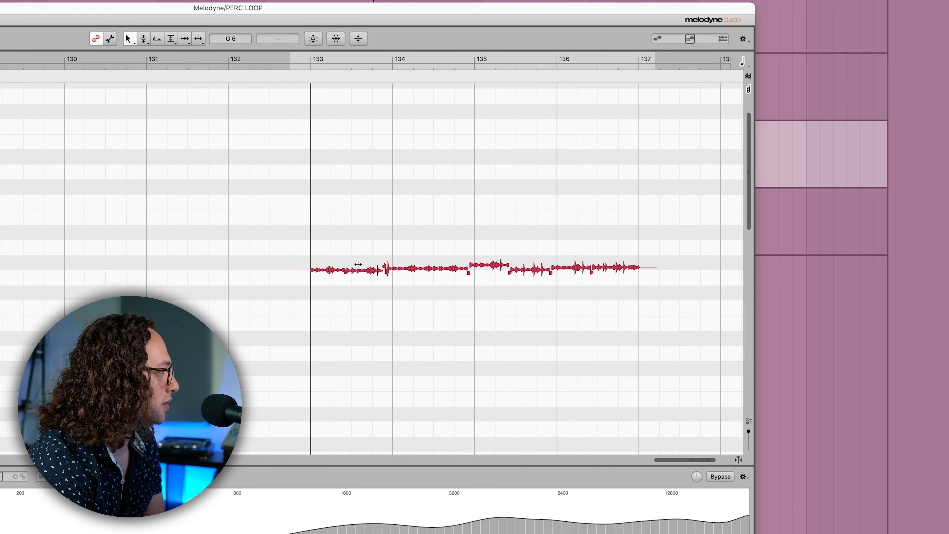
key("F2")
double_click(357, 269)
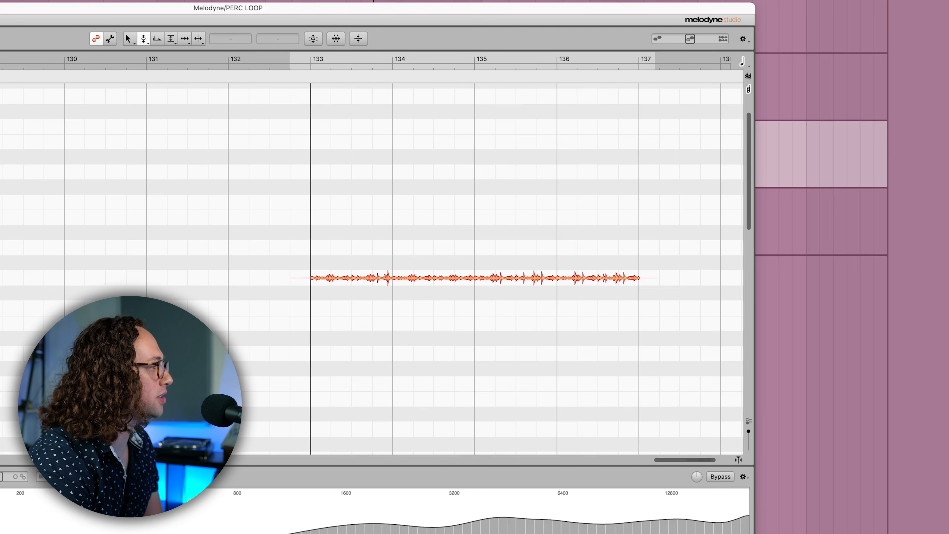
key("super+a")
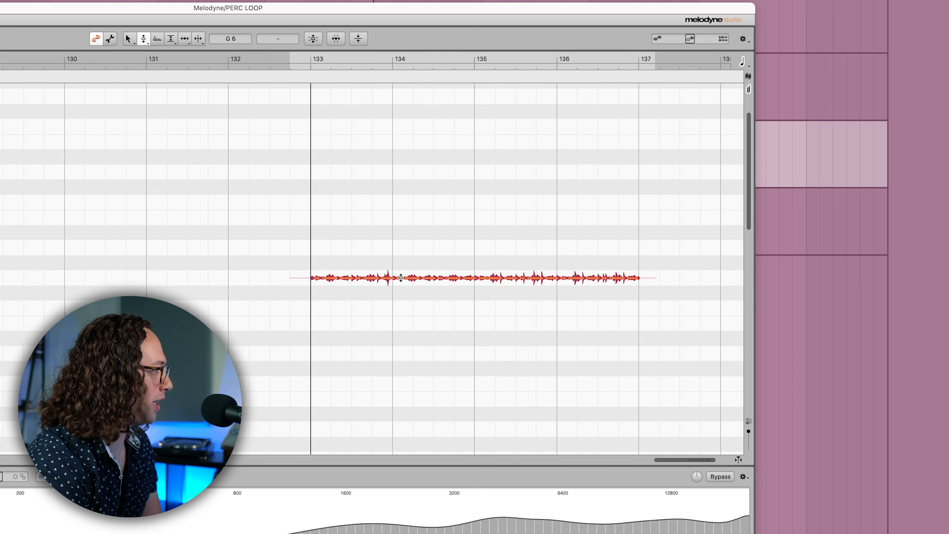
left_click_drag(387, 277, 387, 232)
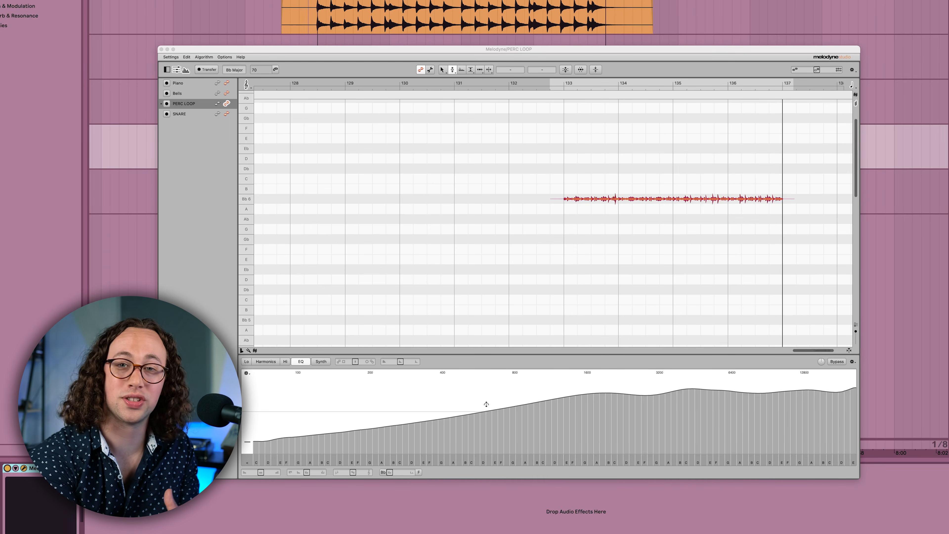
Try a Tonality of about +93 % on the PERC LOOP's EQ during playback, and return it to 0 %.
left_click(402, 403)
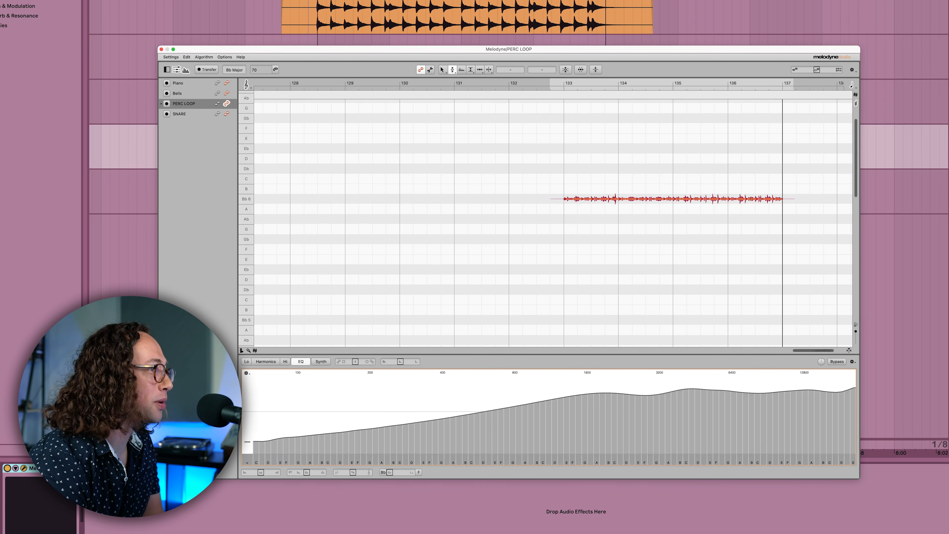
left_click(945, 146)
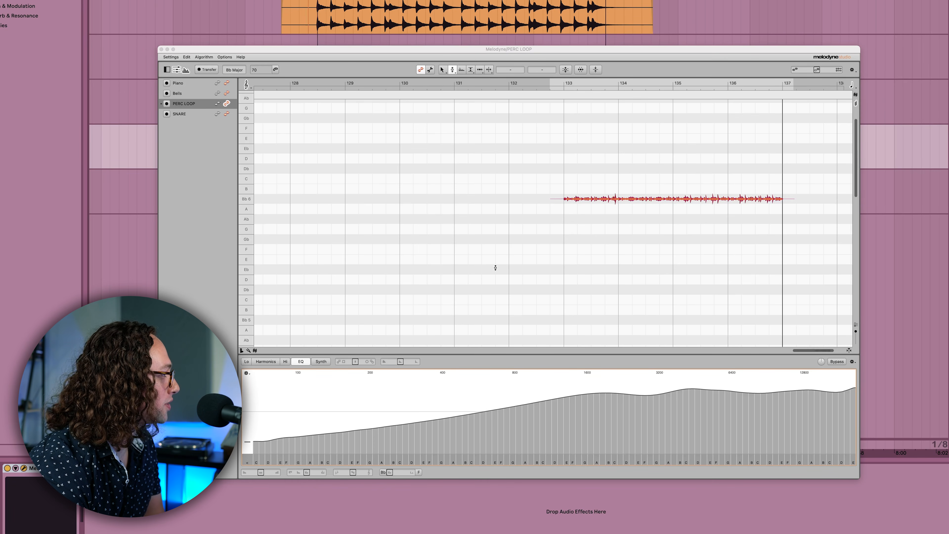
left_click_drag(353, 472, 369, 471)
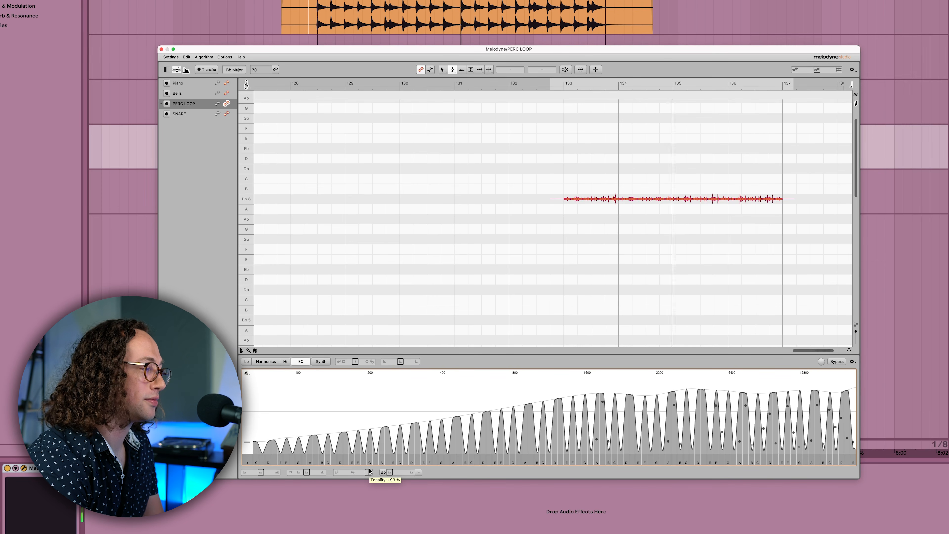
mouse_move(368, 471)
left_mouse_down()
mouse_move(337, 476)
mouse_move(363, 472)
mouse_move(353, 474)
left_mouse_up()
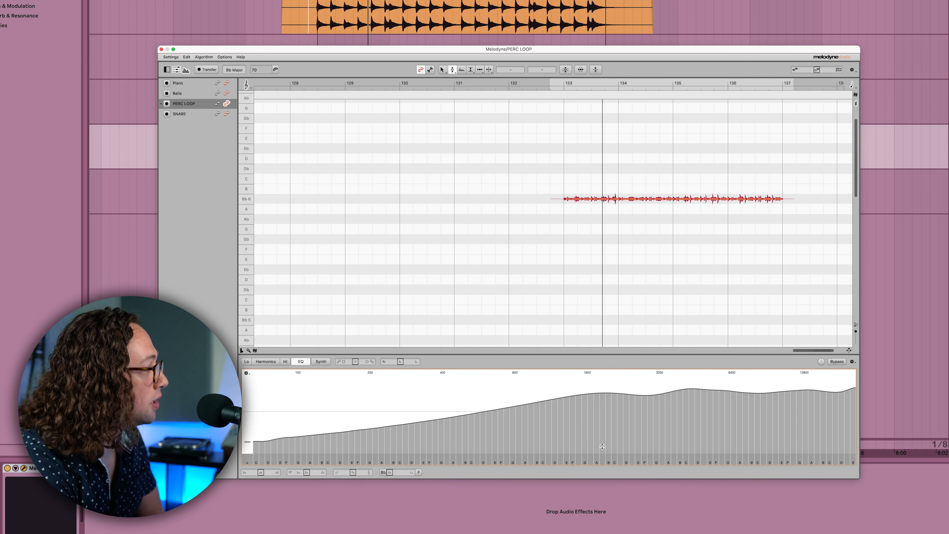
Select the Bb bands in every octave of the PERC LOOP's EQ and raise them together.
double_click(602, 446)
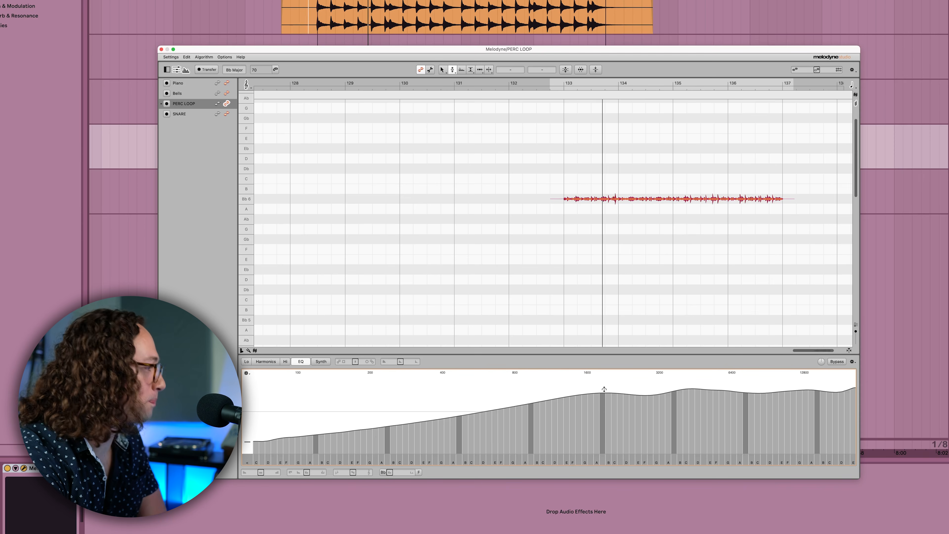
left_click(598, 395)
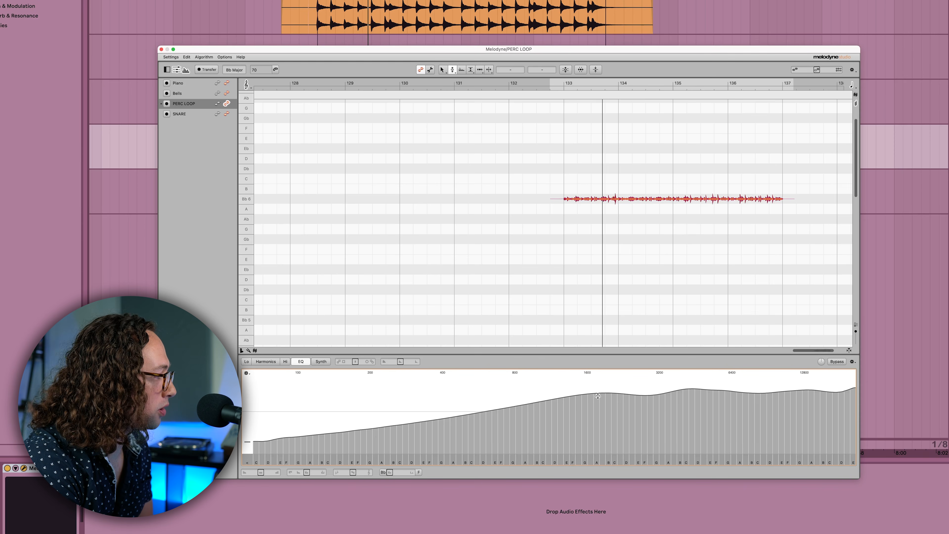
left_click(602, 402)
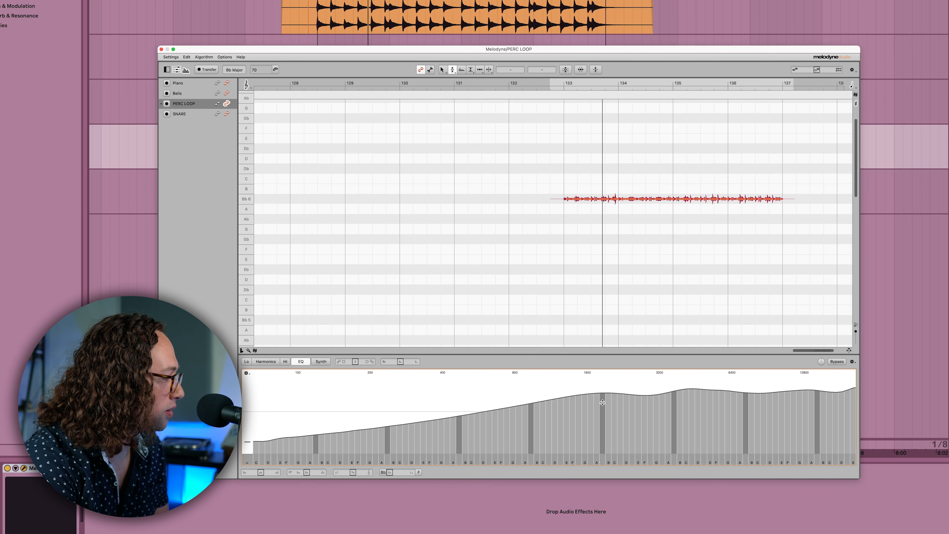
left_click_drag(602, 402, 602, 389)
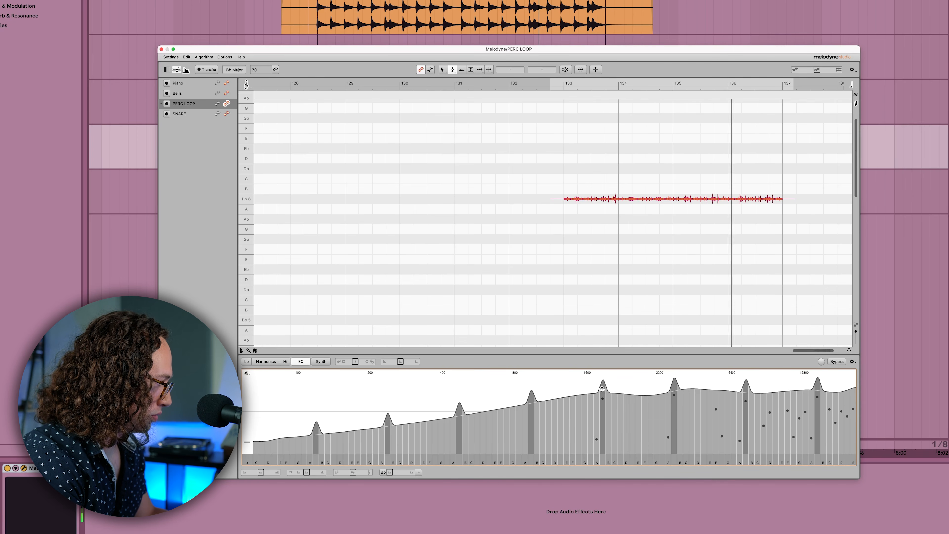
Play the PERC LOOP and raise the Tonality of its EQ slightly.
key("space")
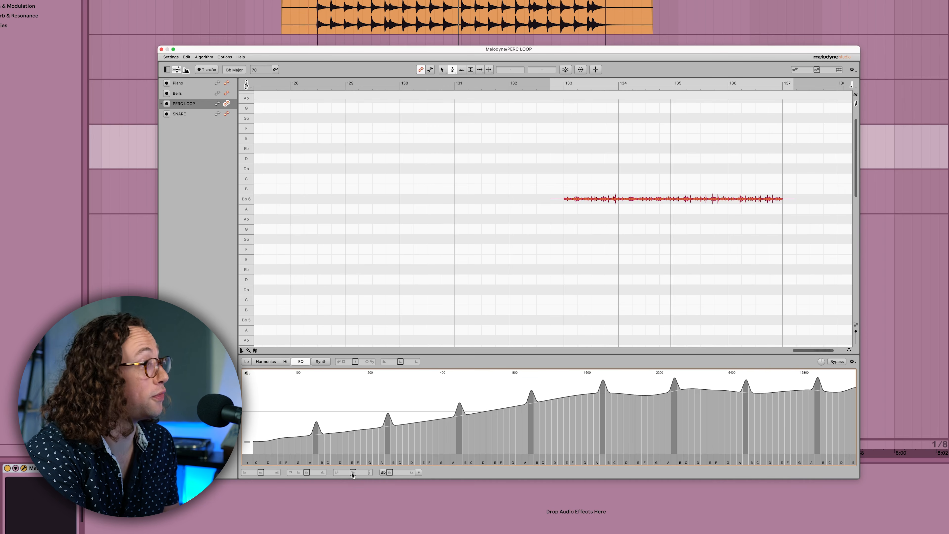
left_click_drag(353, 473, 358, 473)
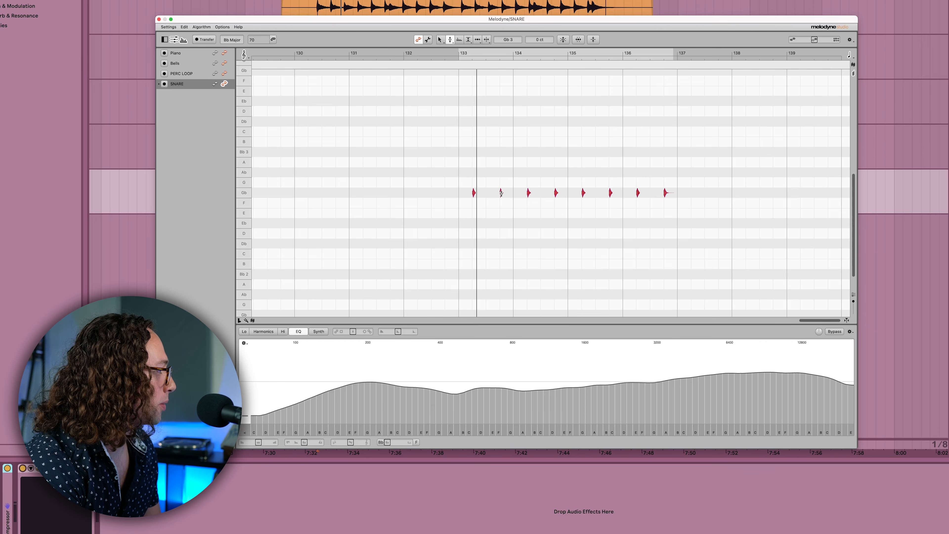
Transpose all SNARE notes up to Bb 3 and listen to the result.
left_click_drag(496, 158, 498, 151)
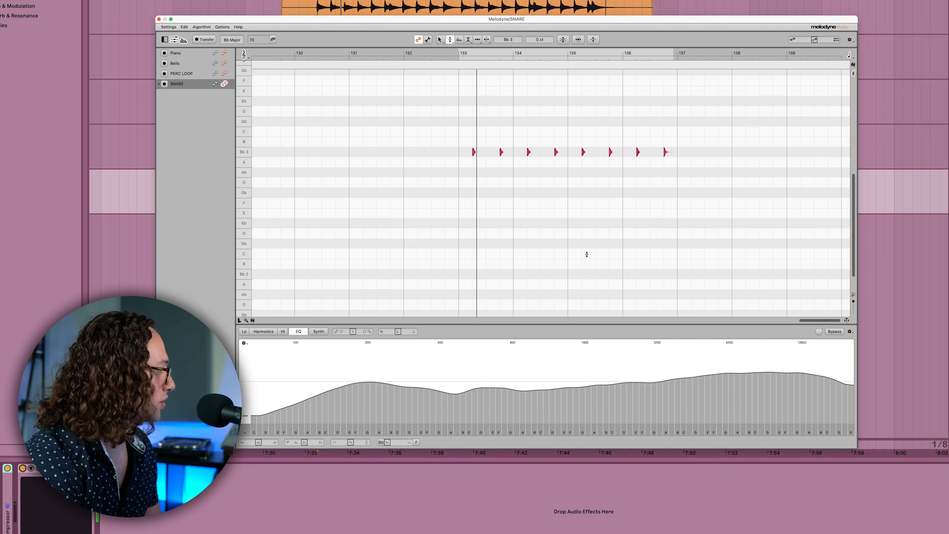
key("space")
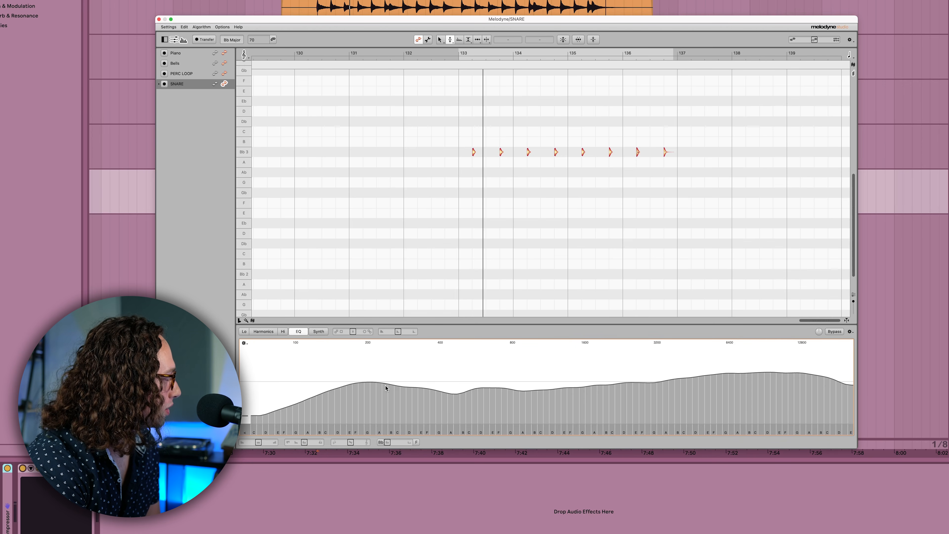
key("space")
Raise a group of neighbouring bands just above 3200 Hz on the SNARE's EQ, and adjust the matching bands in every octave.
mouse_move(385, 387)
left_mouse_down()
mouse_move(385, 376)
mouse_move(385, 385)
left_mouse_up()
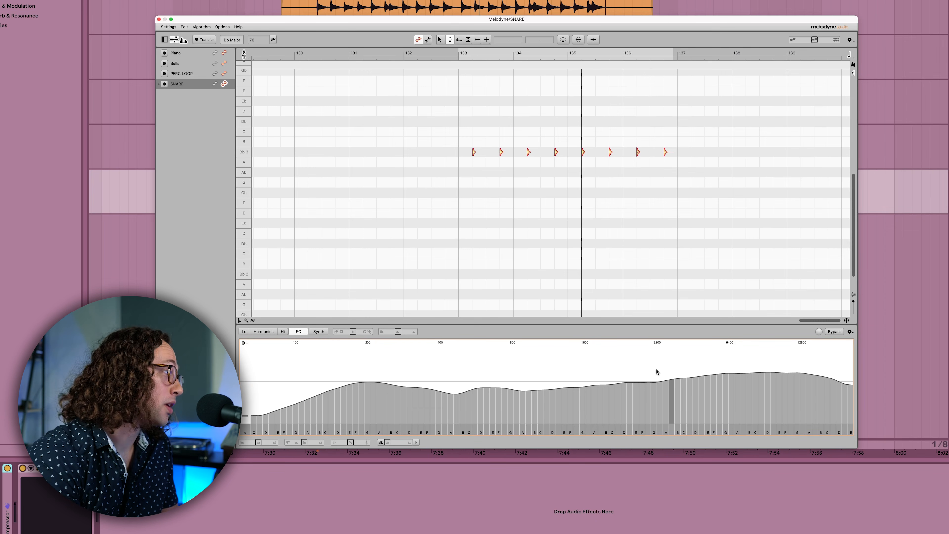
left_click_drag(661, 377, 682, 392)
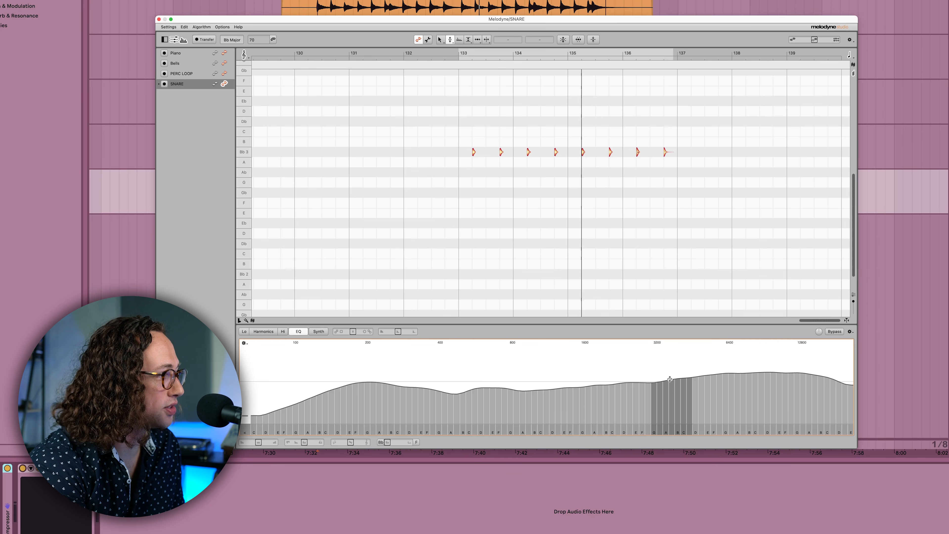
left_click_drag(670, 379, 670, 384)
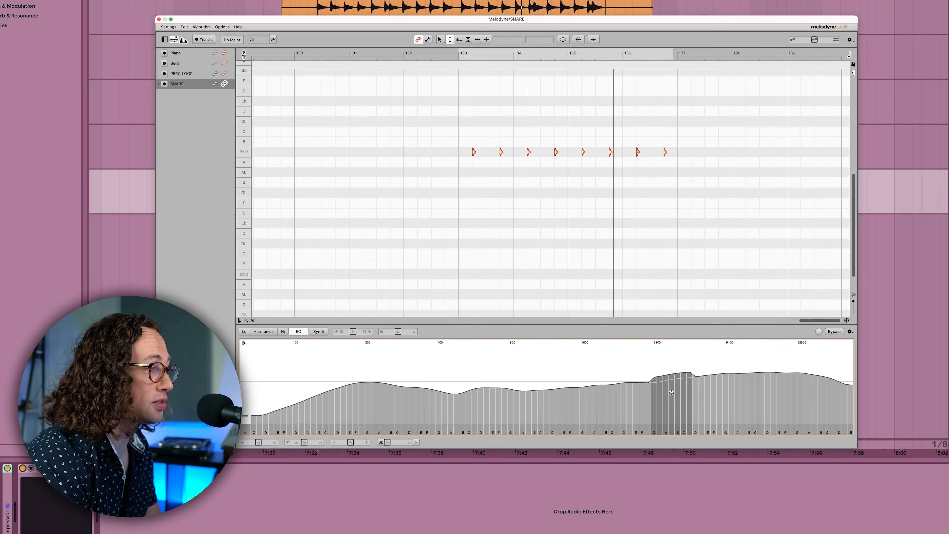
double_click(671, 393)
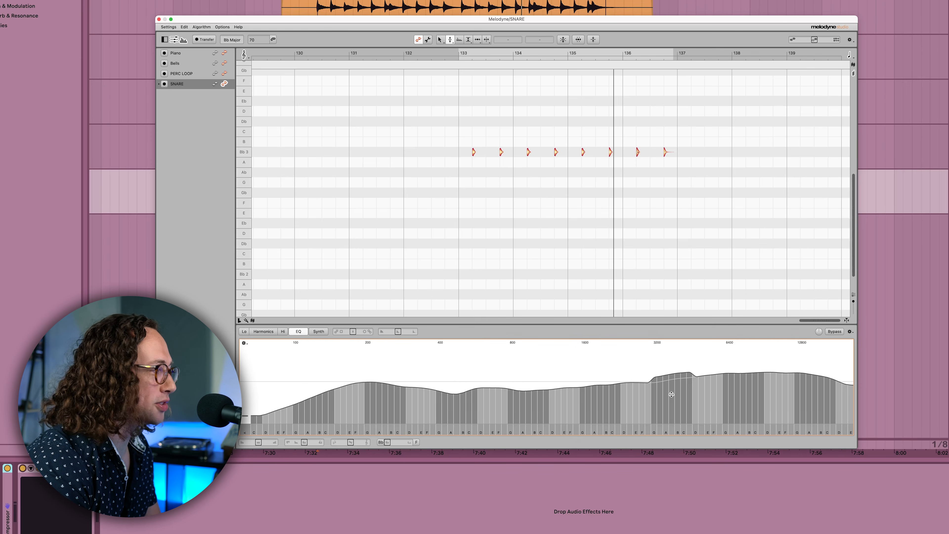
mouse_move(669, 397)
left_mouse_down()
mouse_move(670, 384)
mouse_move(671, 406)
mouse_move(669, 395)
left_mouse_up()
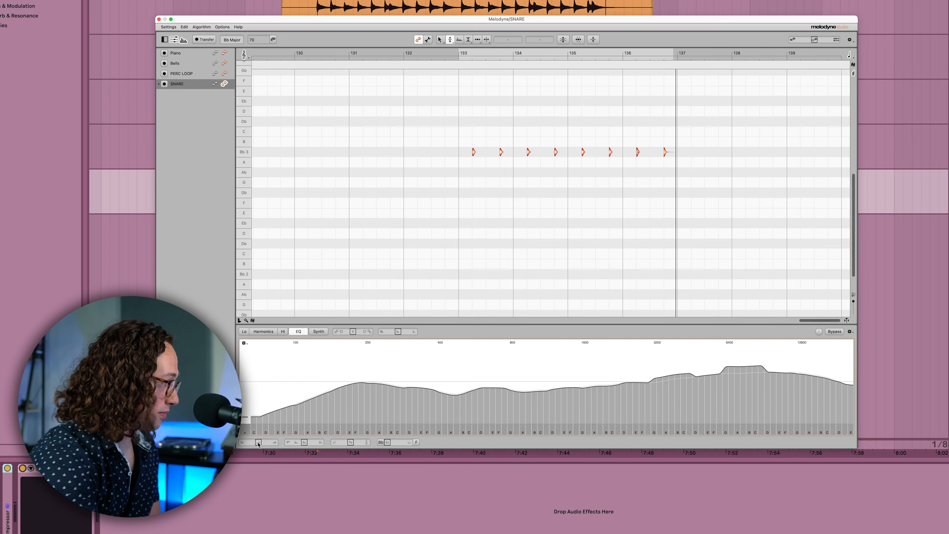
Try a Brilliance of about -88 % and a strongly raised one on the SNARE's EQ, and return it to neutral.
left_click_drag(258, 443, 246, 459)
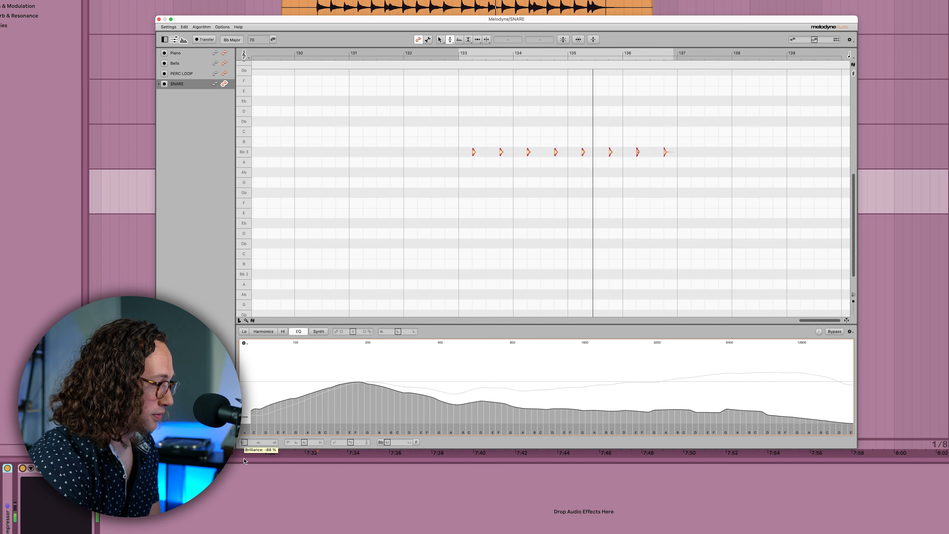
left_click_drag(245, 460, 269, 449)
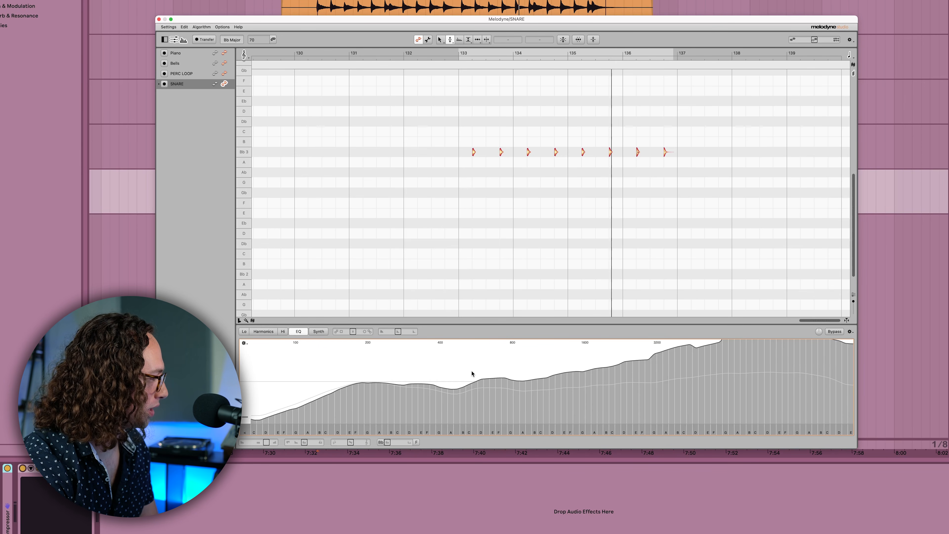
left_click(256, 444)
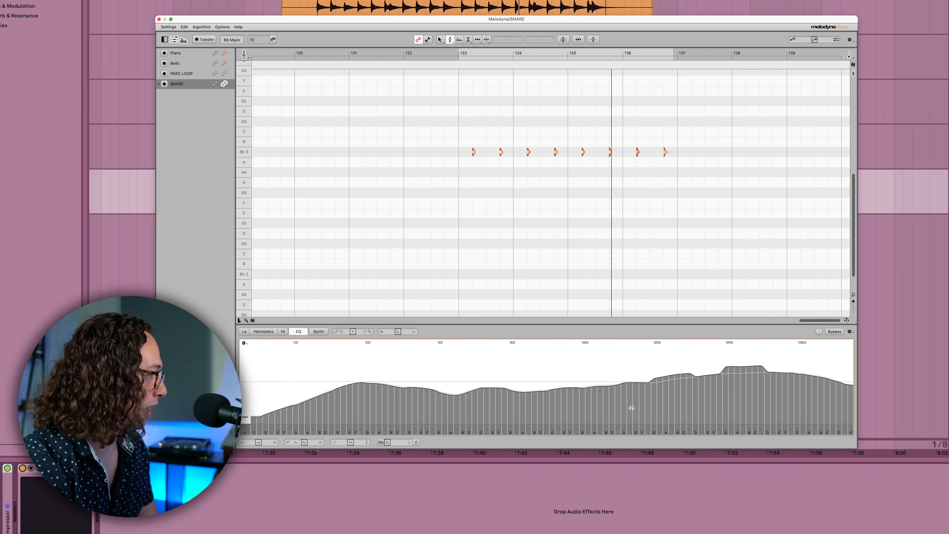
Undo the SNARE's EQ band edits and restore them again.
key("super+z")
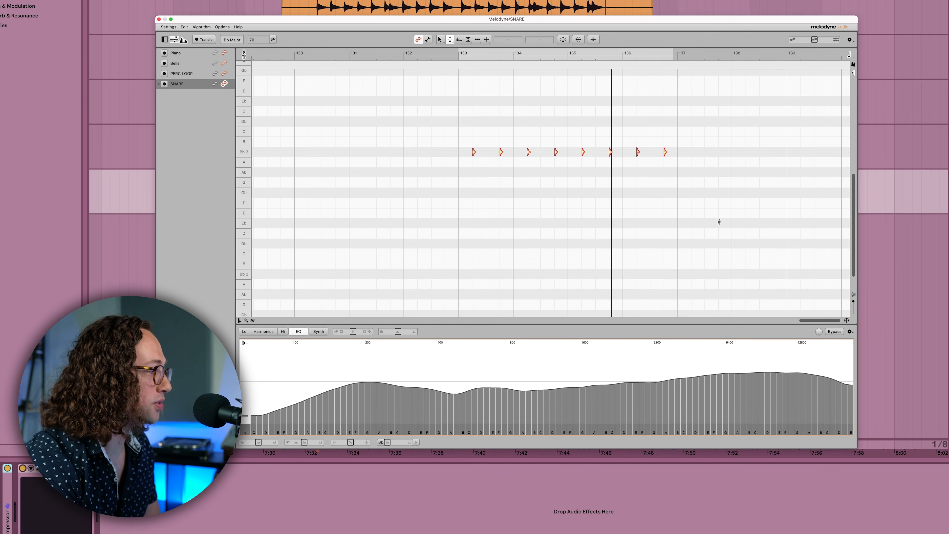
key("super+shift+z")
key("super+shift+z")
key("super+shift+z")
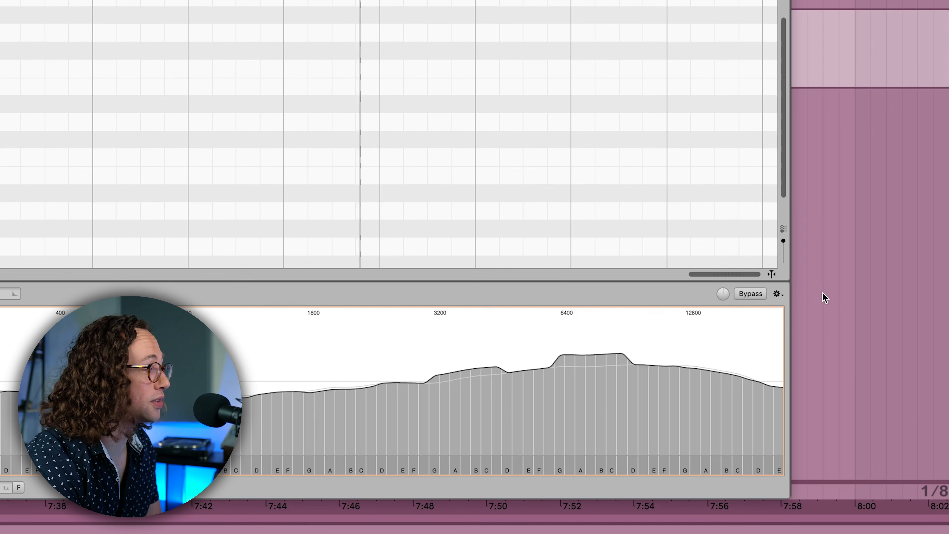
Reset the SNARE's edited EQ curve to its original shape with the Sound Editor's reset option.
left_click(781, 295)
left_click(779, 303)
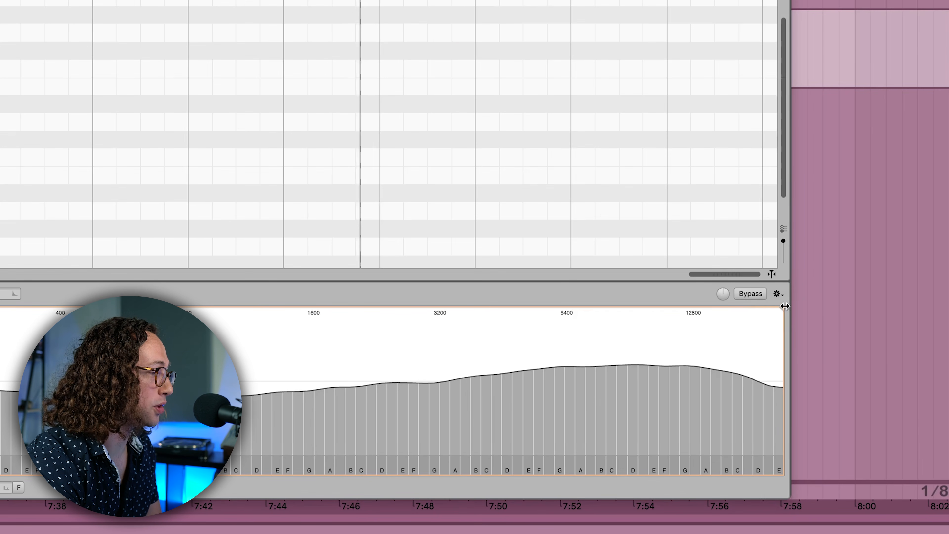